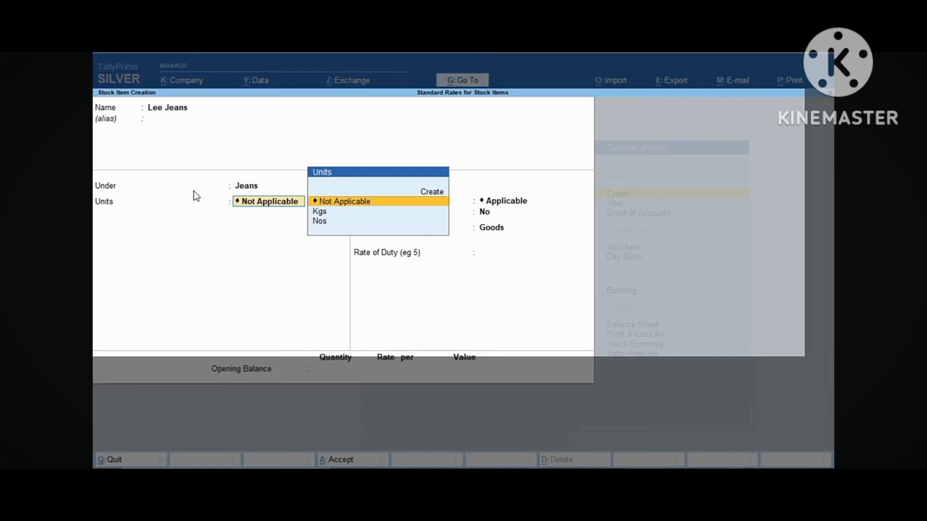
- Set the unit of measurement for the Lee Jeans stock item to Nos
key(Down)
key(Down)
key(Return)
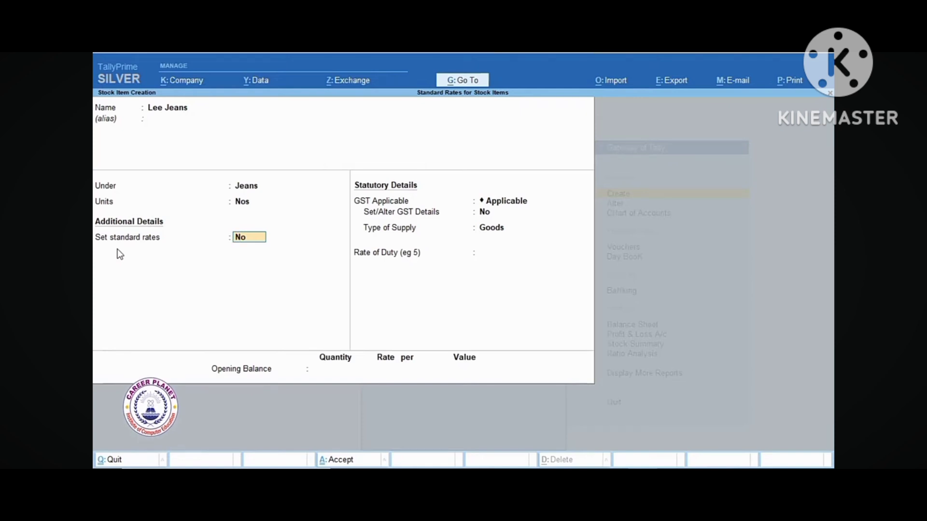
- In the stock item configuration, set Show more configurations to Yes and Show all configurations to No, and accept it
key(F12)
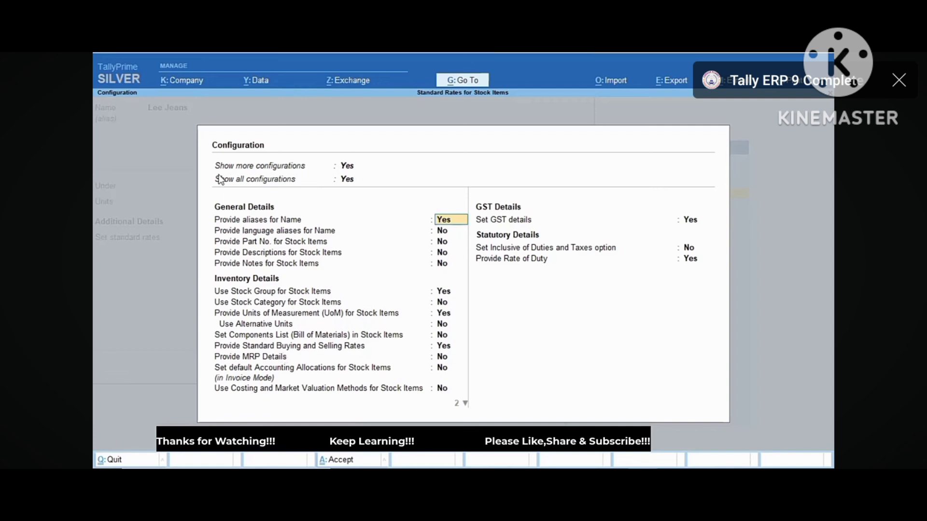
click(348, 181)
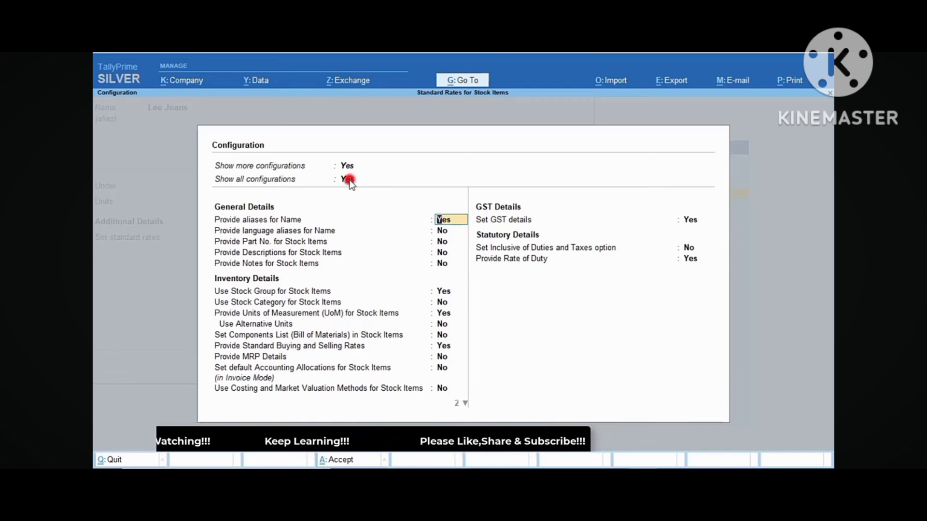
click(350, 167)
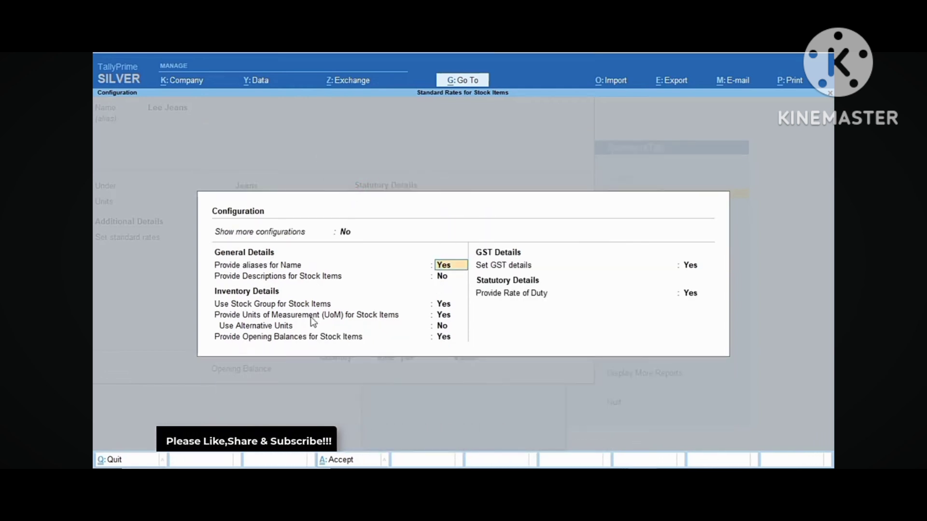
click(345, 231)
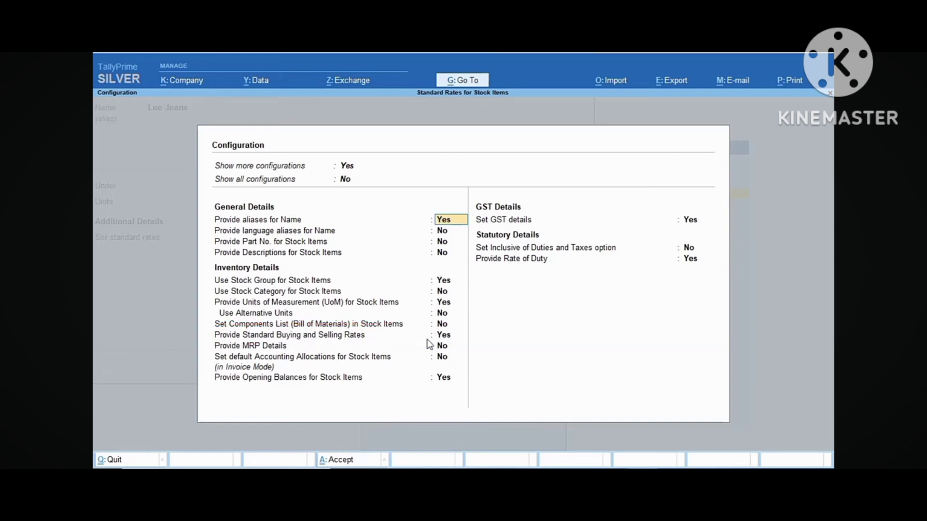
key(ctrl+a)
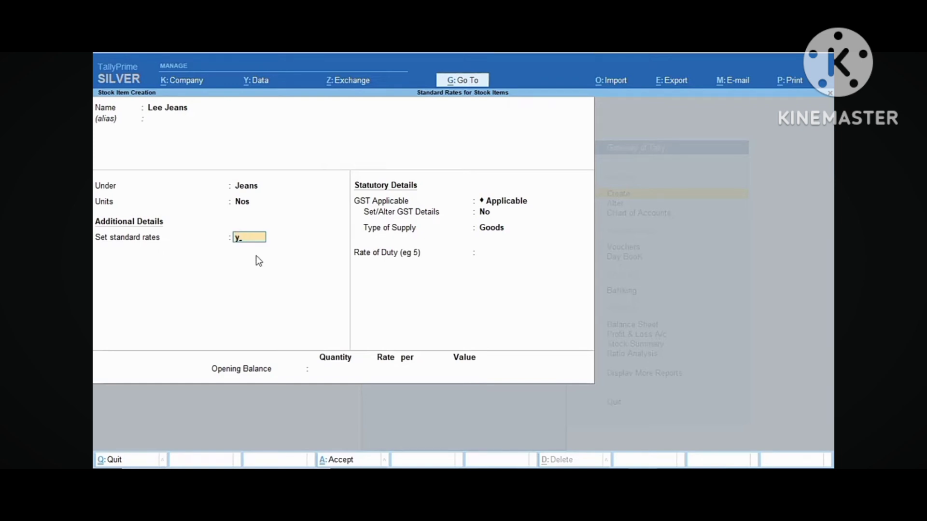
- Enable standard rates for Lee Jeans and enter a standard cost of 200 per Nos applicable from 1-Apr-22
key(Return)
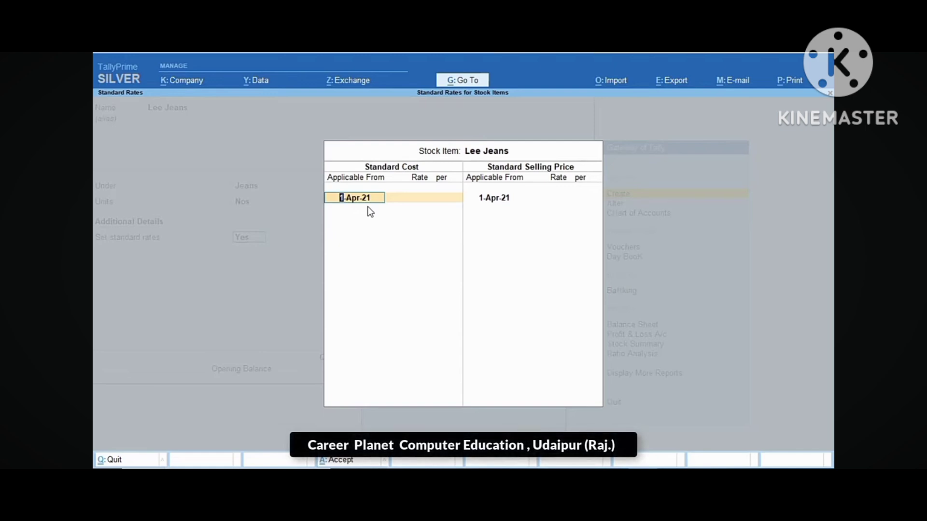
text(1-4)
key(Return)
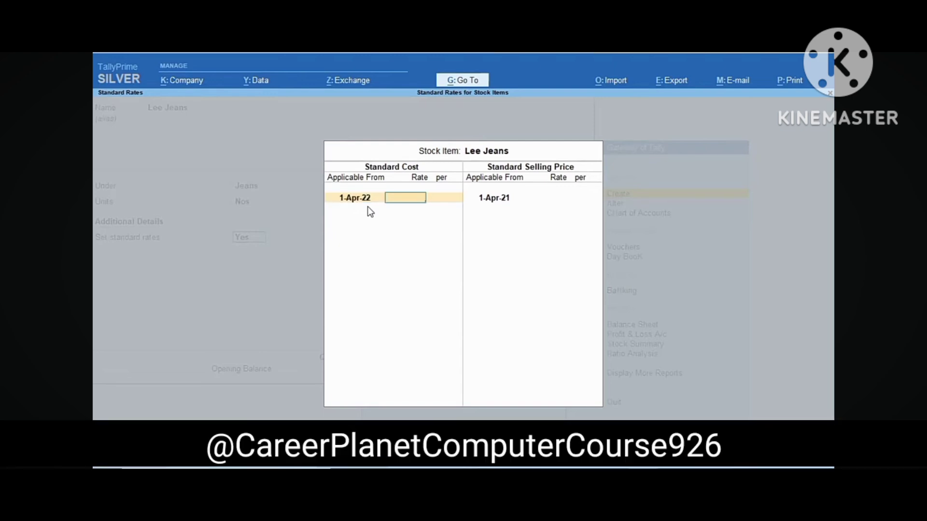
text(200)
key(Return)
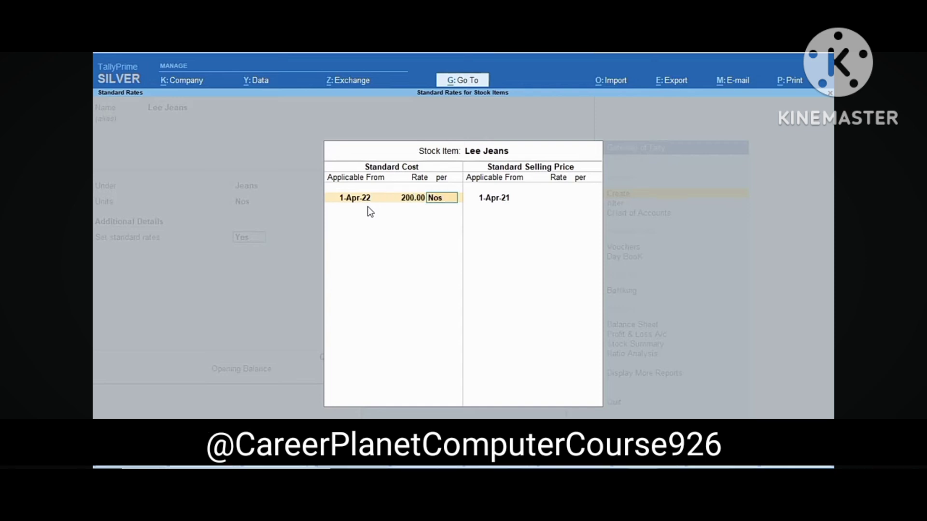
key(Return)
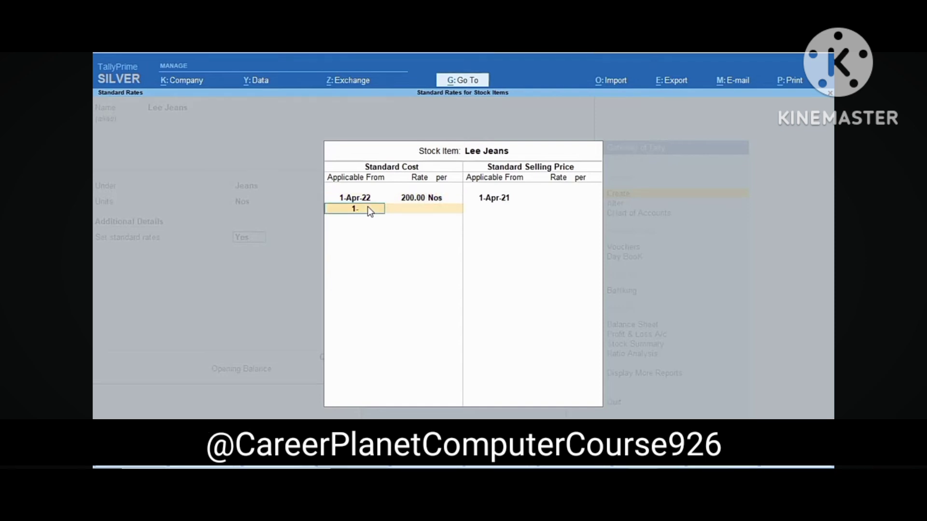
- Add a second standard cost of 300 per Nos applicable from 1-May-22 and finish the cost list
text(1-5)
key(Return)
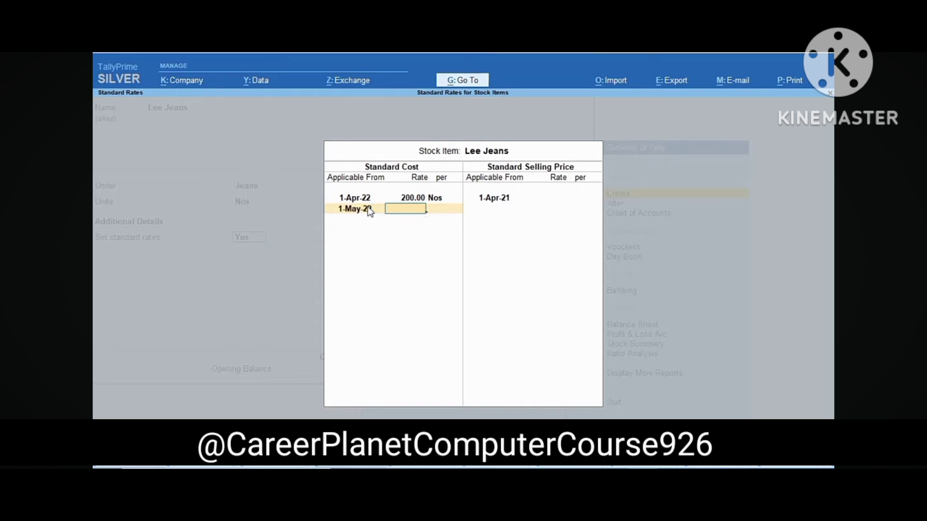
text(300)
key(Return)
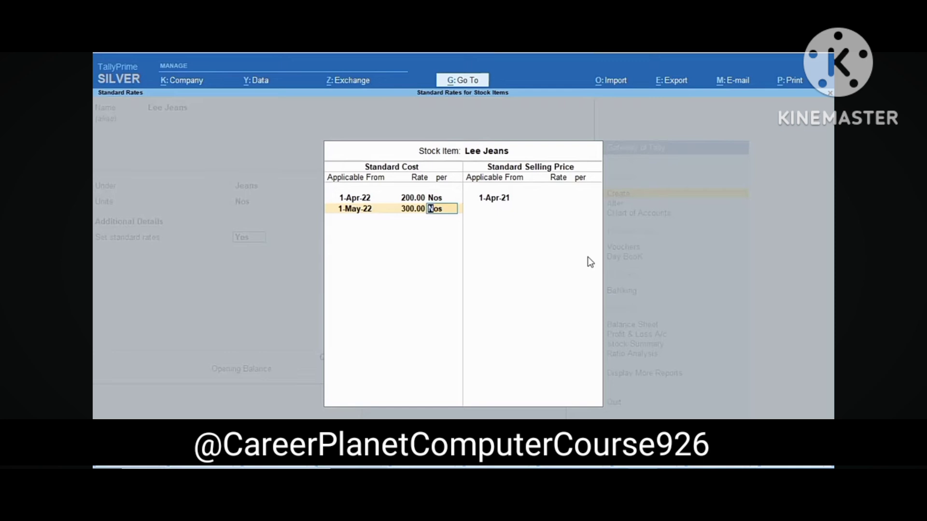
key(Return)
key(Return)
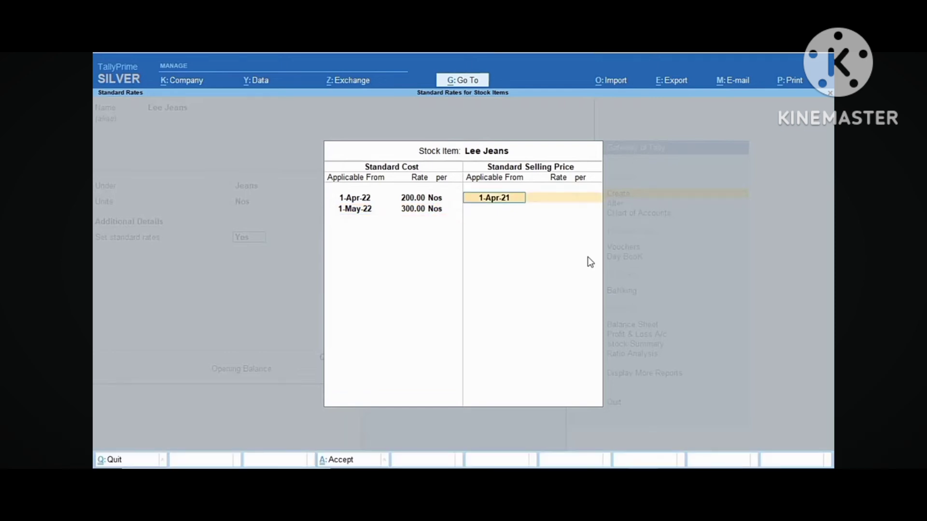
- Enter a standard selling price of 300 per Nos applicable from 1-Apr-22
text(1-4)
key(Return)
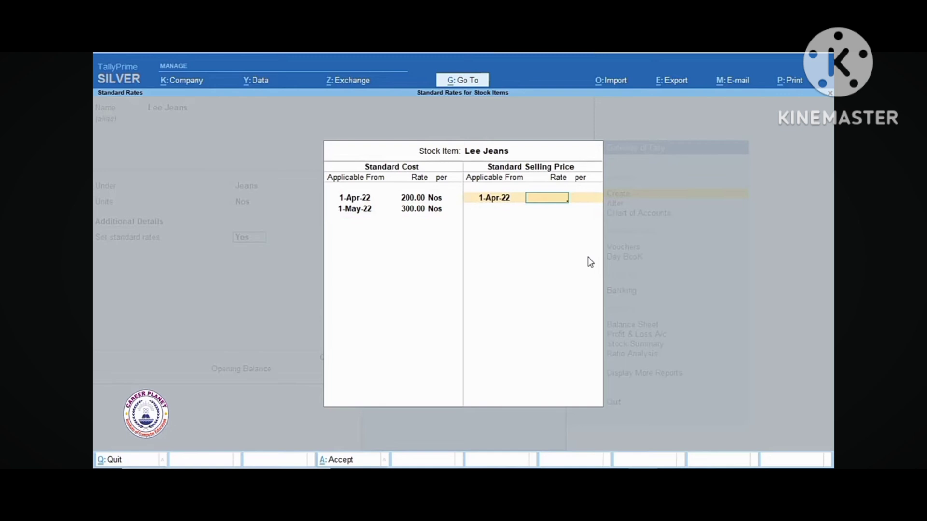
text(300)
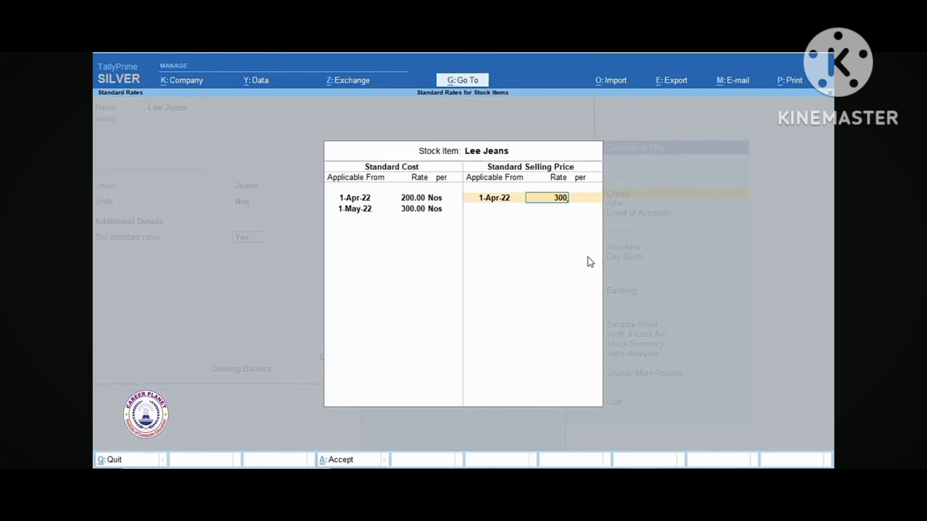
key(Return)
key(Return)
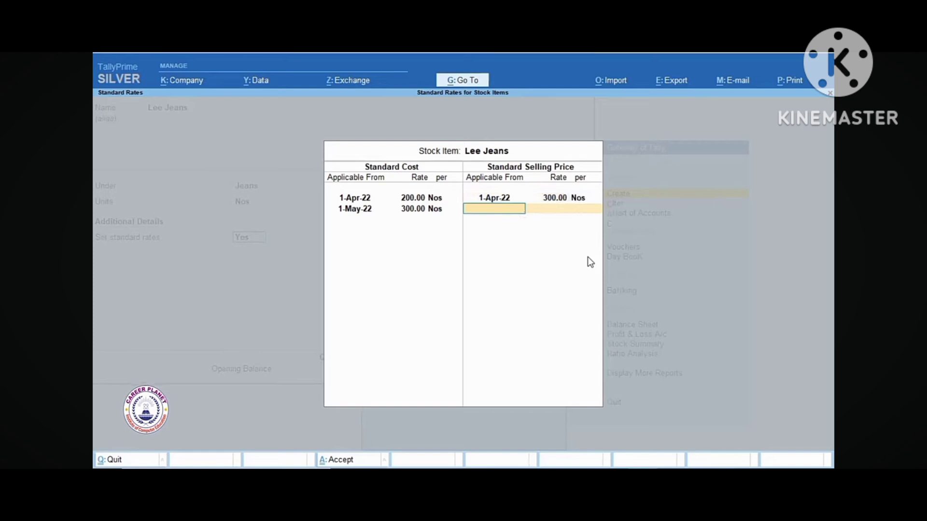
- Add a standard selling price of 400 per Nos applicable from 1-May-22 and accept the standard rates
text(1-5)
key(Return)
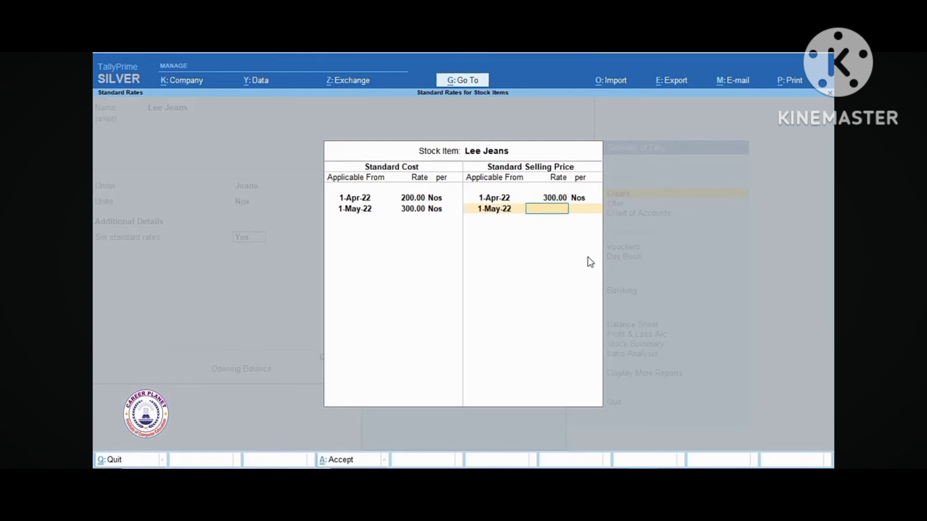
text(400)
key(Return)
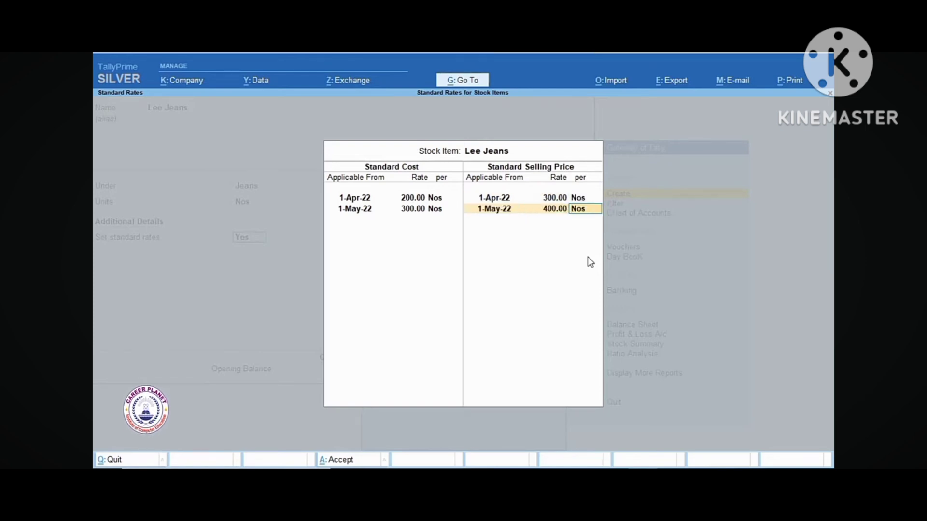
key(Return)
key(Return)
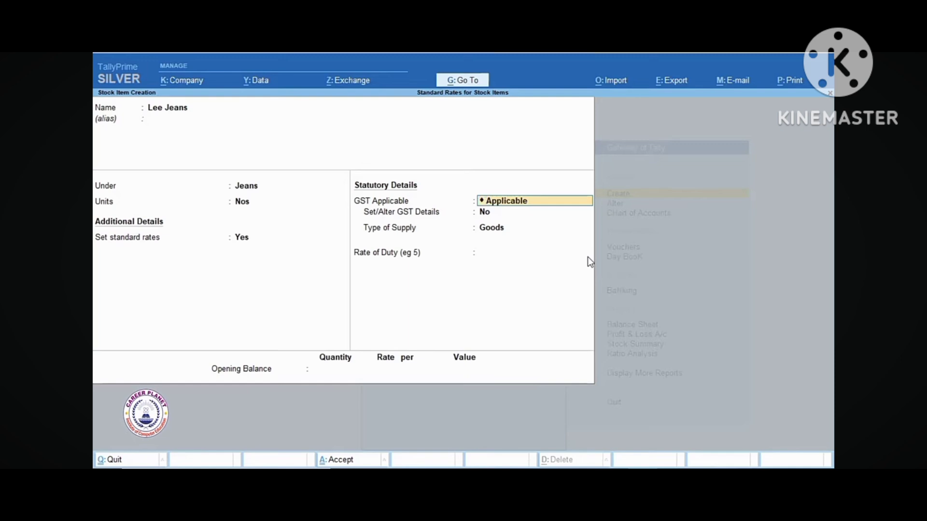
- Set Set/Alter GST Details to Yes for Lee Jeans and choose Taxable as its taxability, leaving the HSN/SAC details blank
key(Return)
key(y)
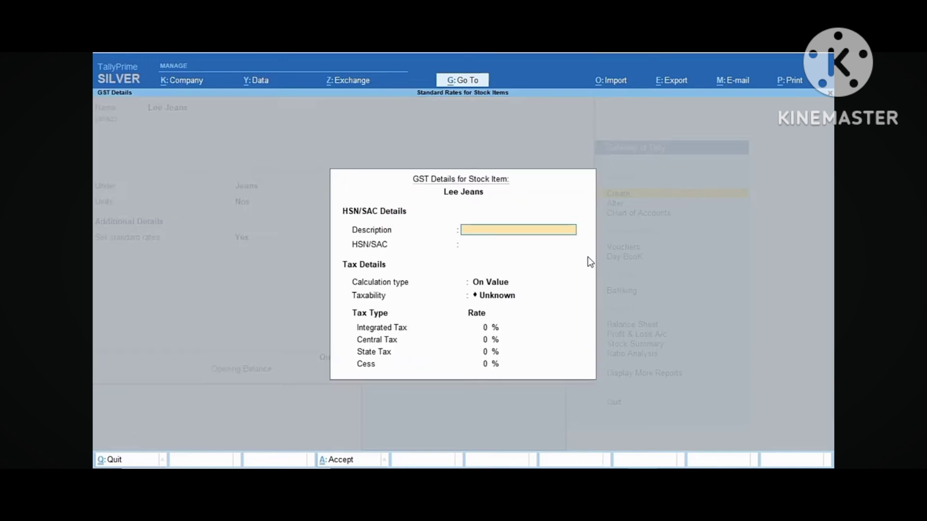
key(Return)
key(Return)
key(Return)
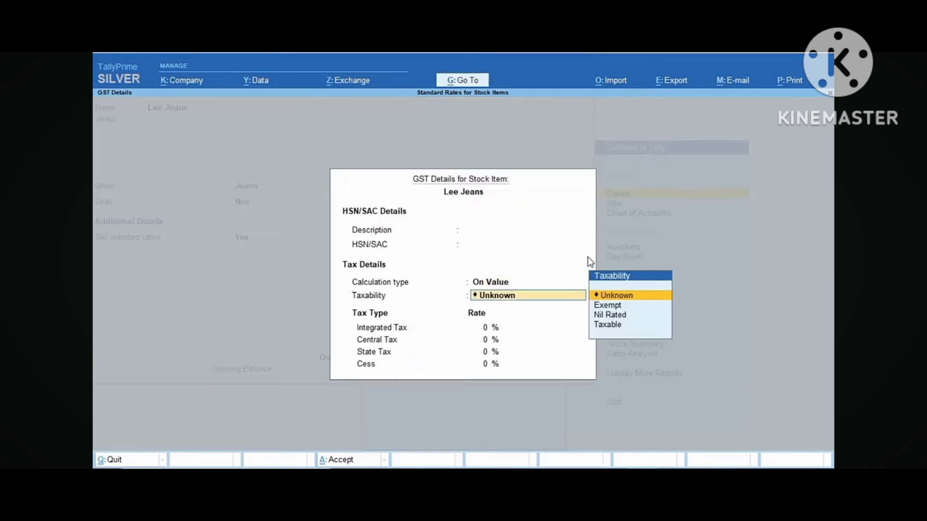
key(Down)
key(Down)
key(Down)
key(Return)
- Set the integrated tax rate to 18% and accept the GST details
text(18)
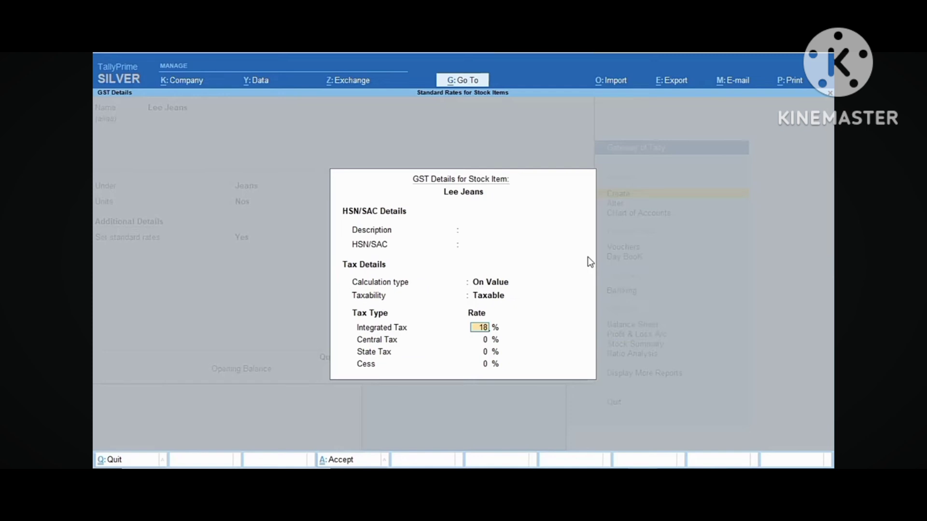
key(Return)
key(Return)
key(Return)
key(Return)
key(Return)
key(Return)
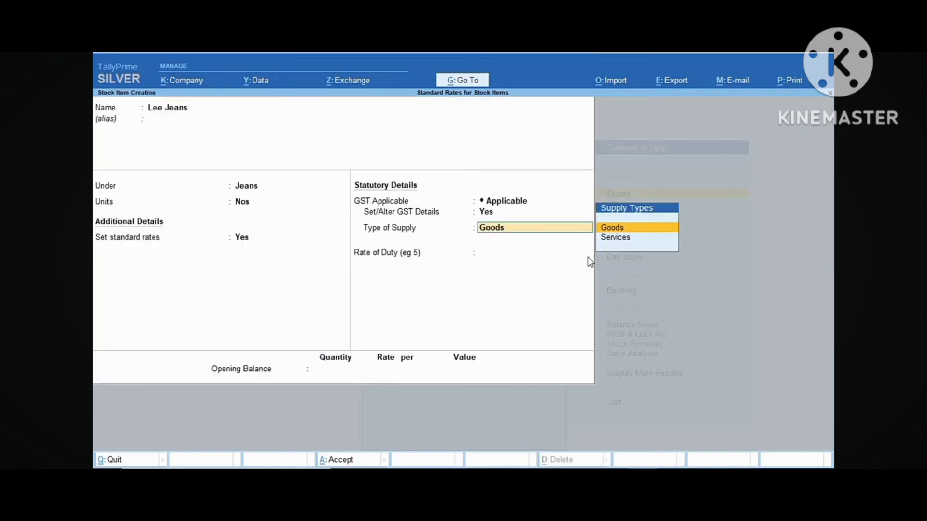
- Keep Goods as the type of supply, save the Lee Jeans stock item and return to the Gateway of Tally
key(Return)
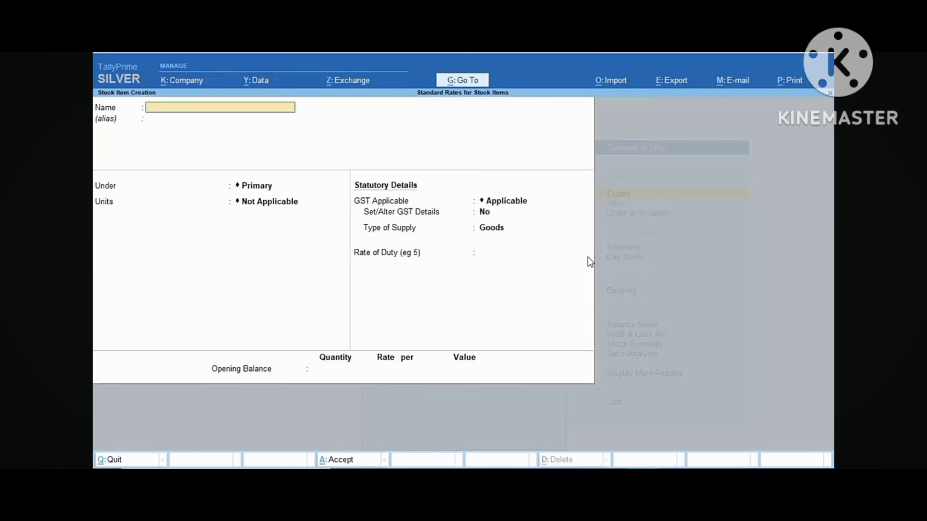
key(Escape)
key(Escape)
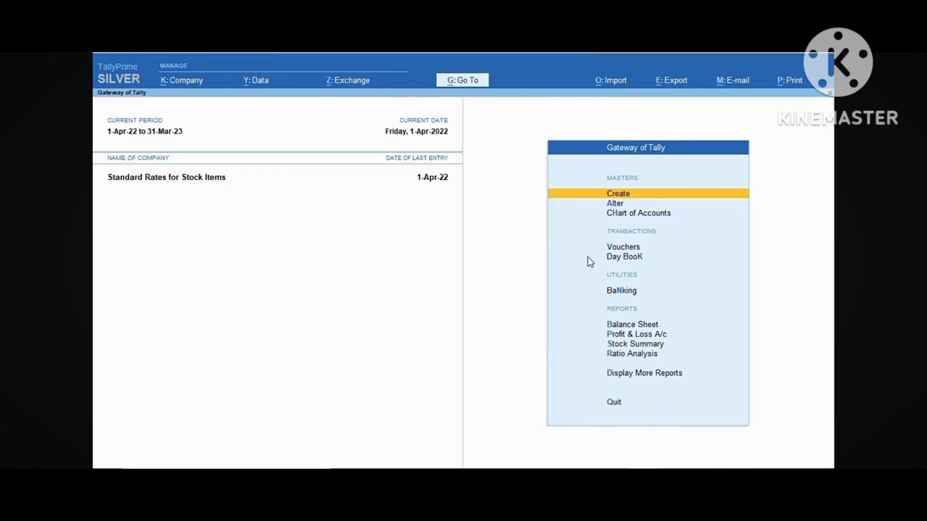
- Start a new purchase voucher and change its mode to Item Invoice
key(Down)
key(Down)
key(Down)
key(Return)
key(F9)
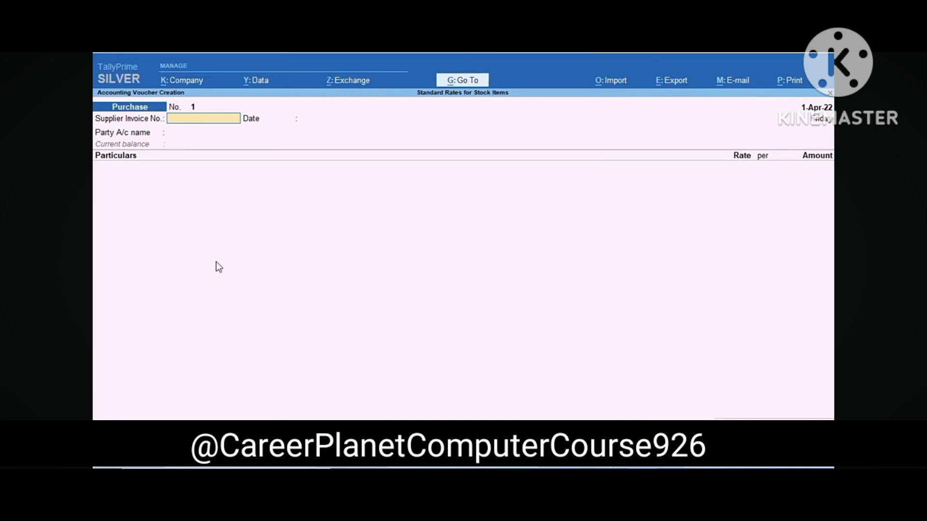
key(ctrl+h)
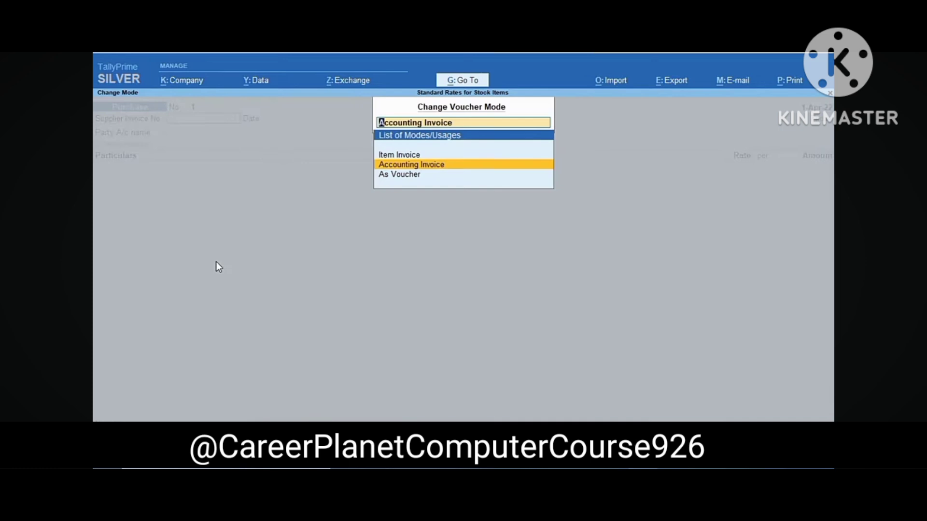
key(Up)
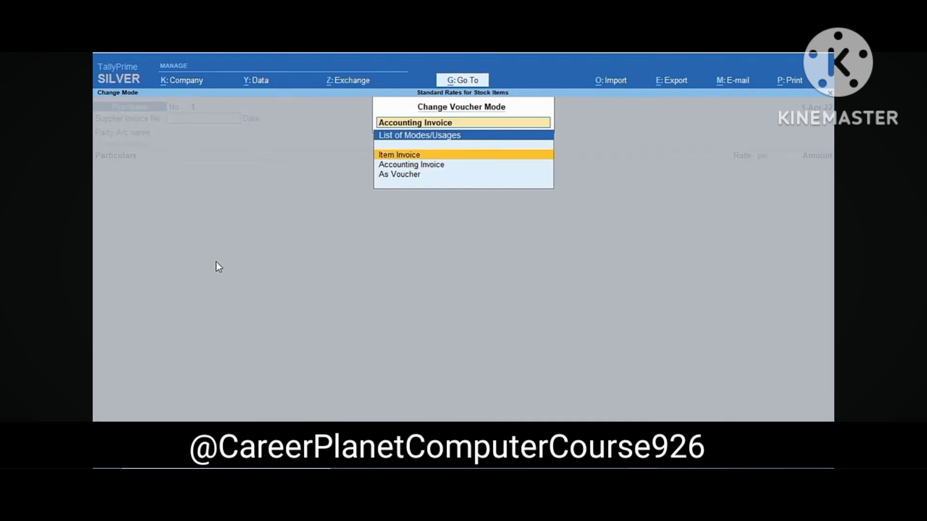
key(Return)
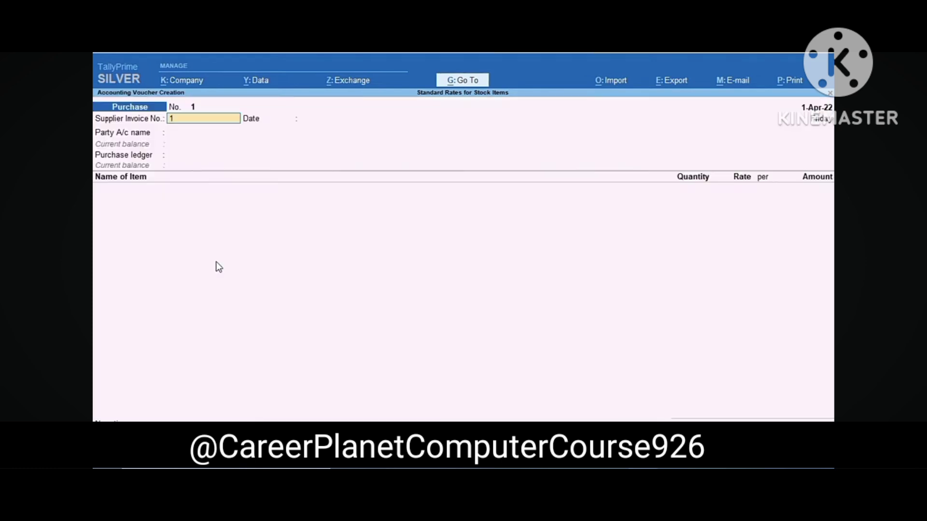
- Enter supplier invoice number 1 with the date 1-Apr-22 in the purchase voucher
text(1)
key(Return)
key(Return)
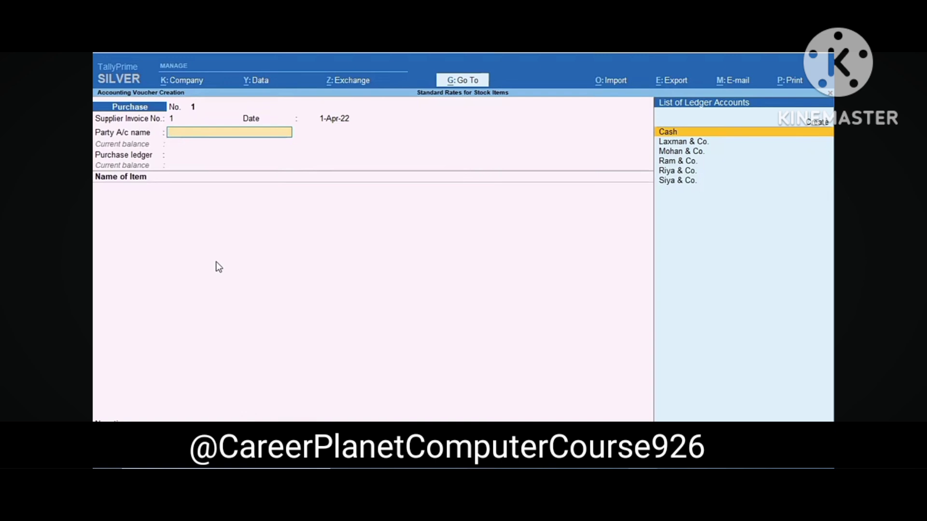
- Select Siya & Co. as the party account with its default party details, and Purchase as the purchase ledger
key(Down)
key(Down)
key(Down)
key(Down)
key(Down)
key(Return)
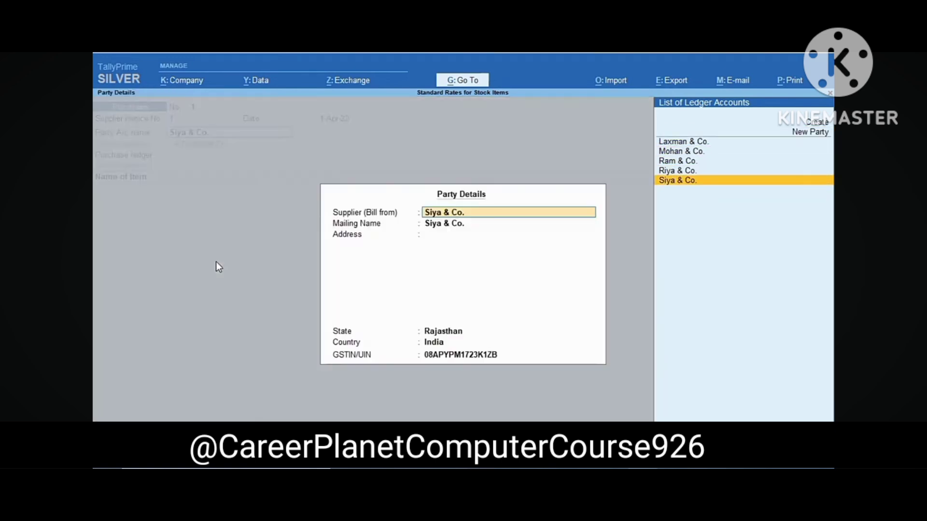
key(Return)
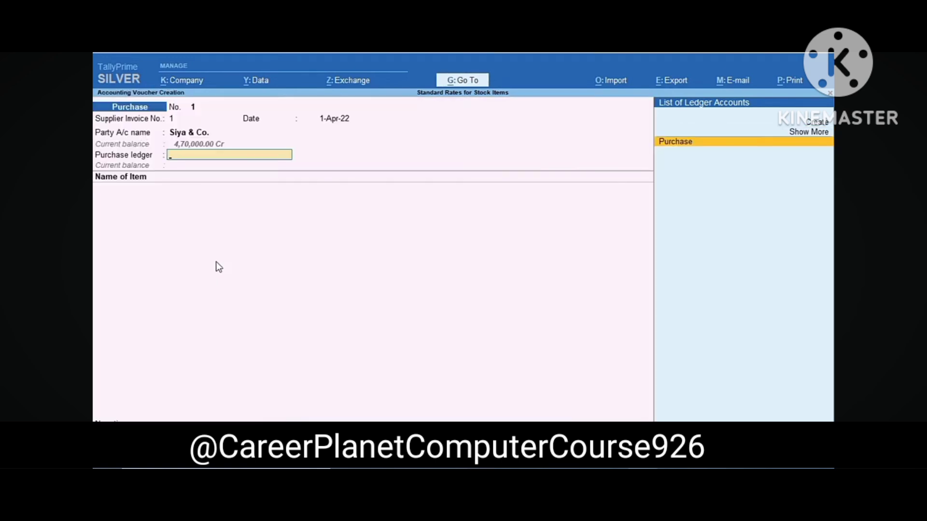
key(Return)
key(Return)
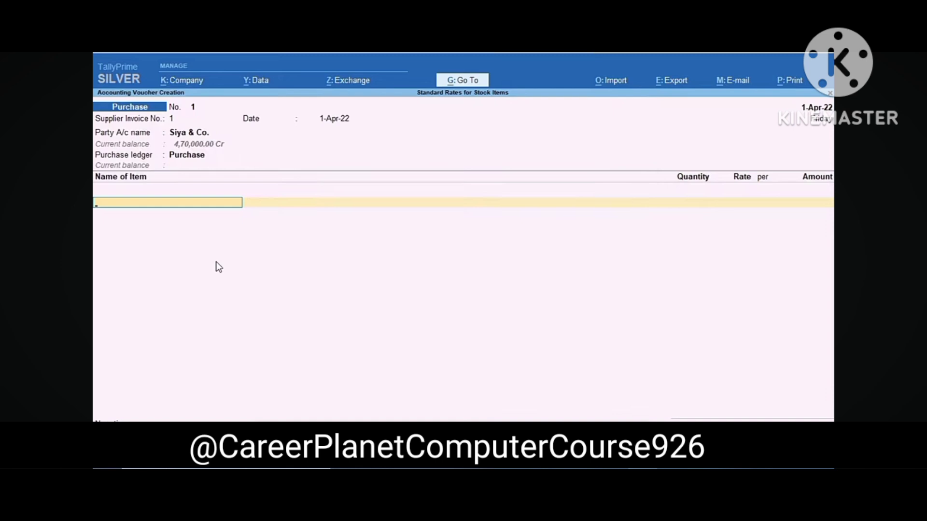
- Add the Lee Jeans item to the purchase voucher with a quantity of 10 Nos
key(Down)
key(Return)
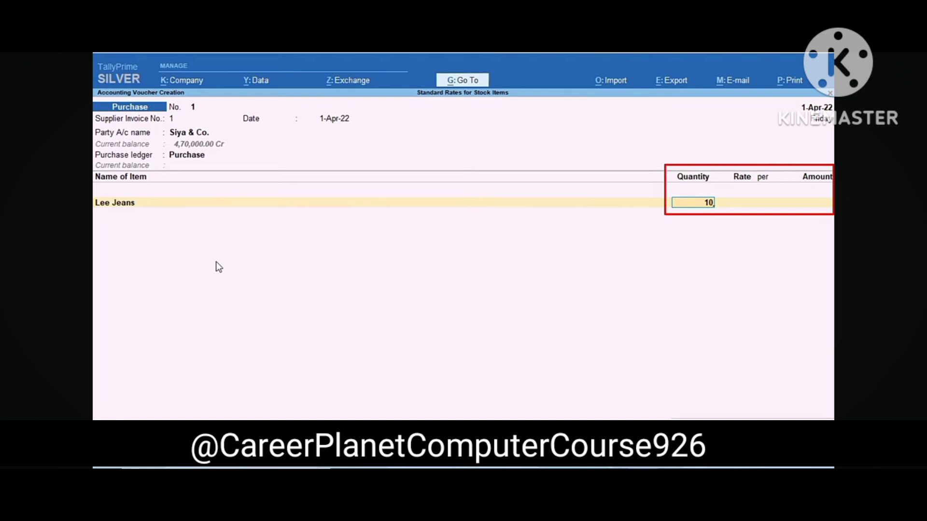
key(Return)
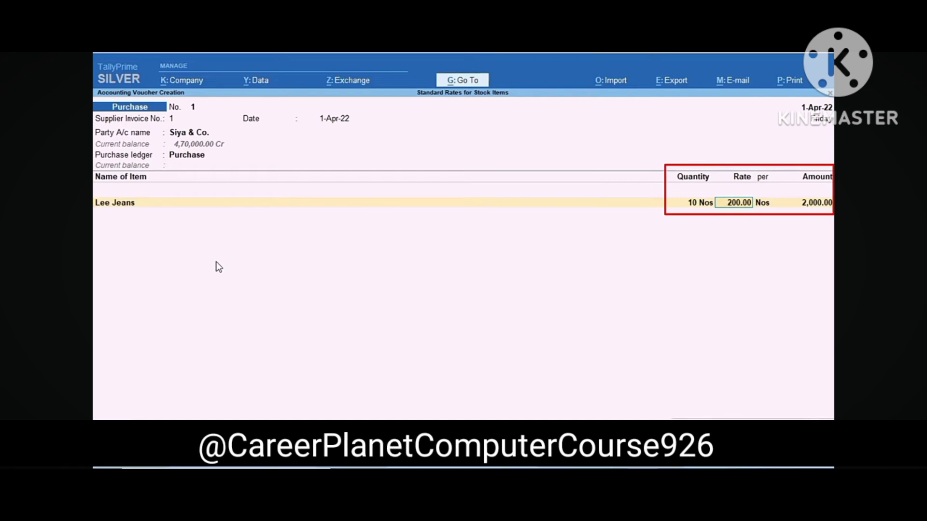
- Accept the 200.00 rate for Lee Jeans and add the CGST and SGST ledgers to the purchase voucher
key(Return)
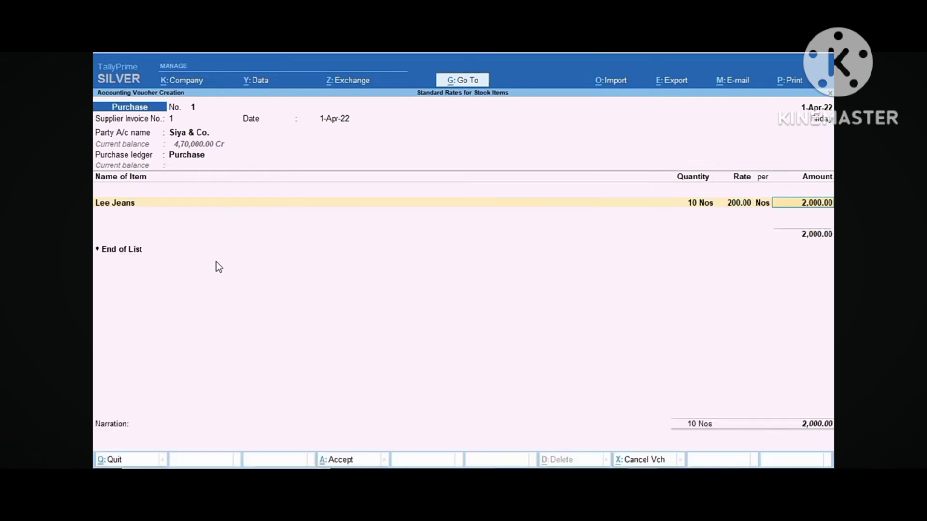
key(Return)
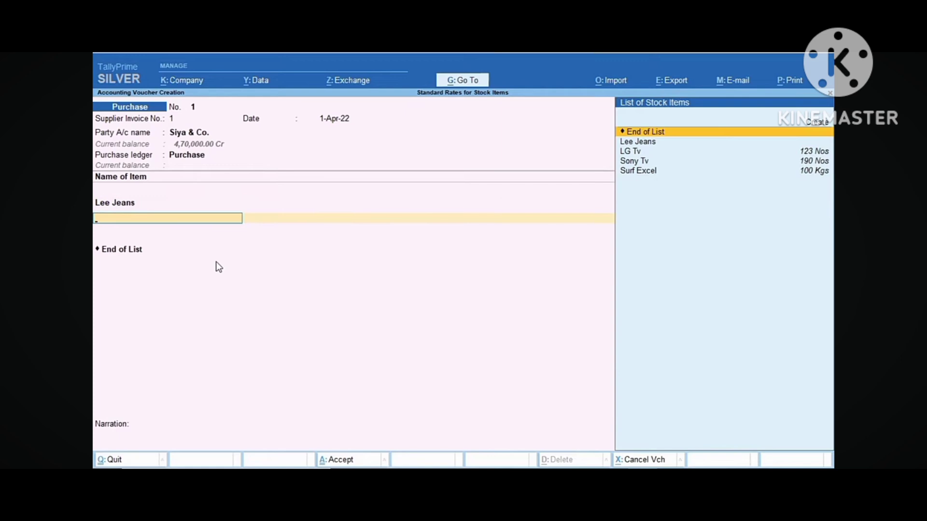
key(Return)
key(Down)
key(Return)
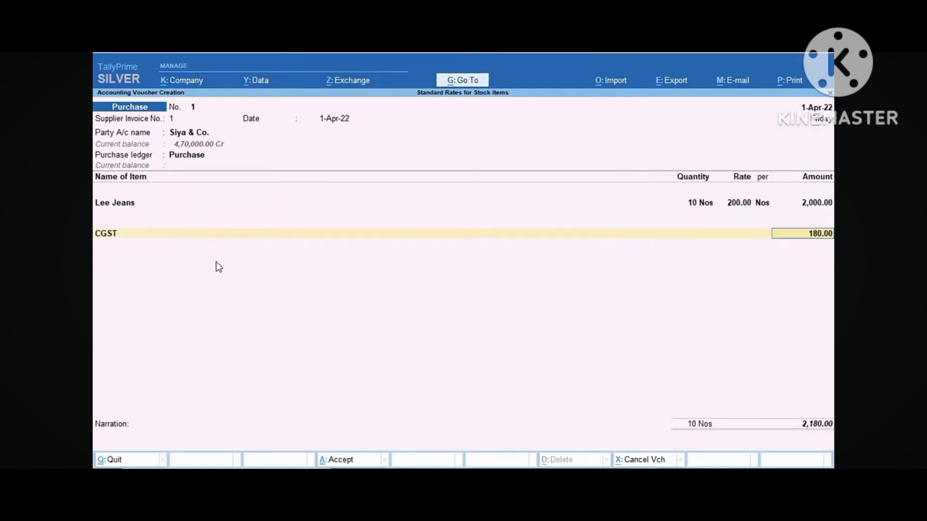
key(Return)
key(Return)
key(Return)
key(Return)
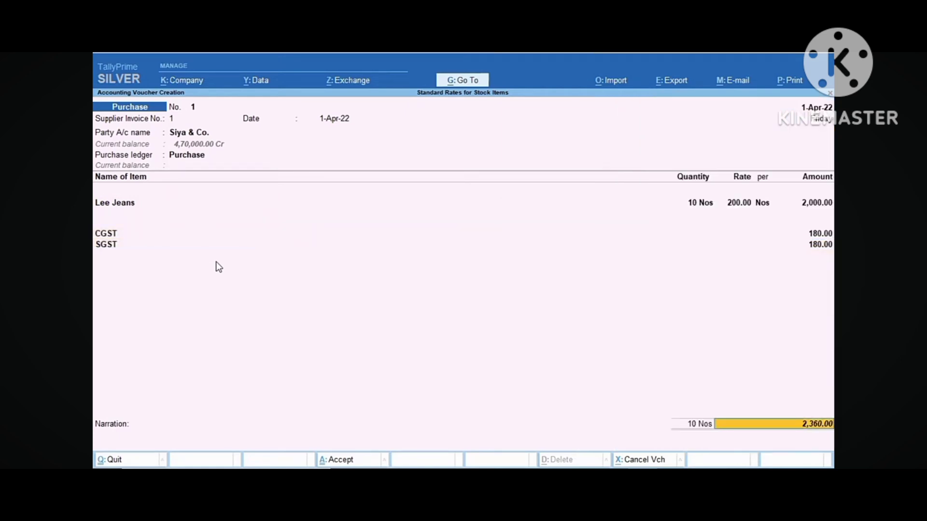
- Accept the remaining default details, leave the narration empty, and save the purchase voucher
key(Return)
key(Return)
key(Return)
key(Return)
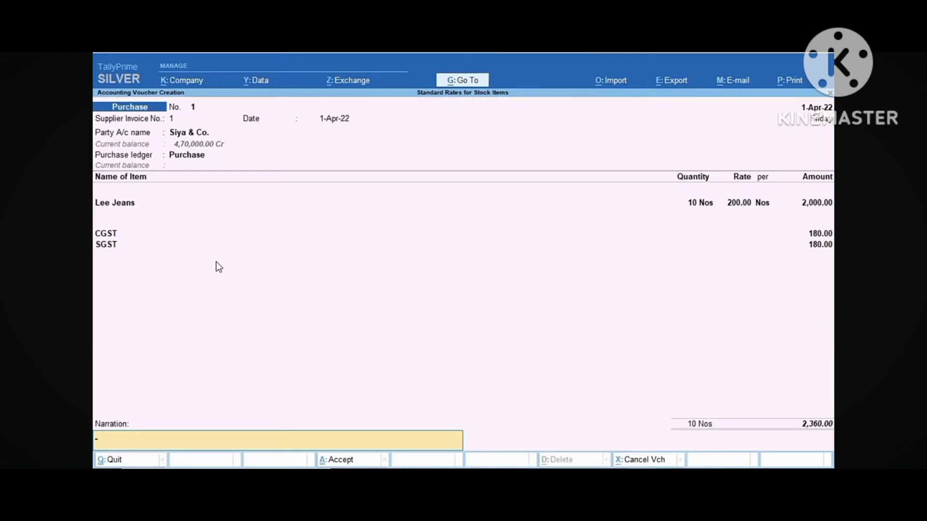
key(Return)
key(Return)
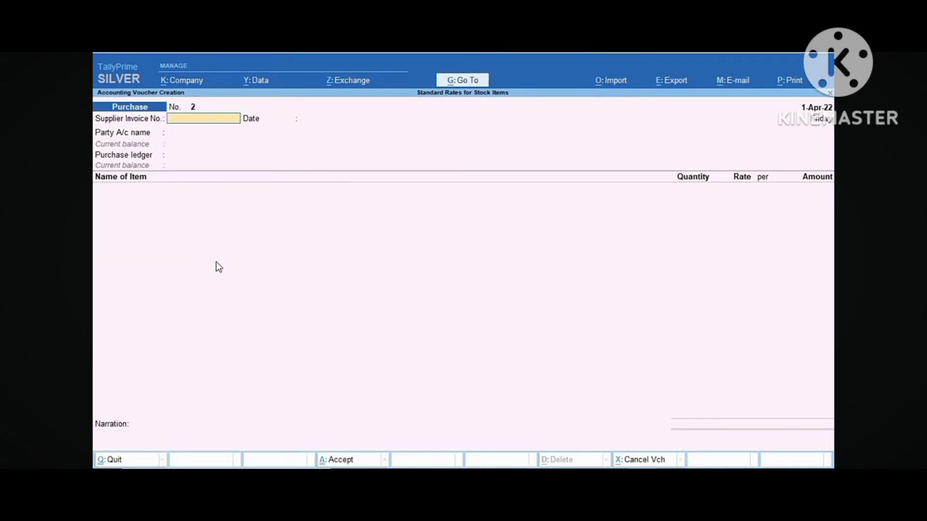
- Switch to a sales voucher and fill its header with reference number 1, party Laxman & Co. and the Sales ledger
key(F8)
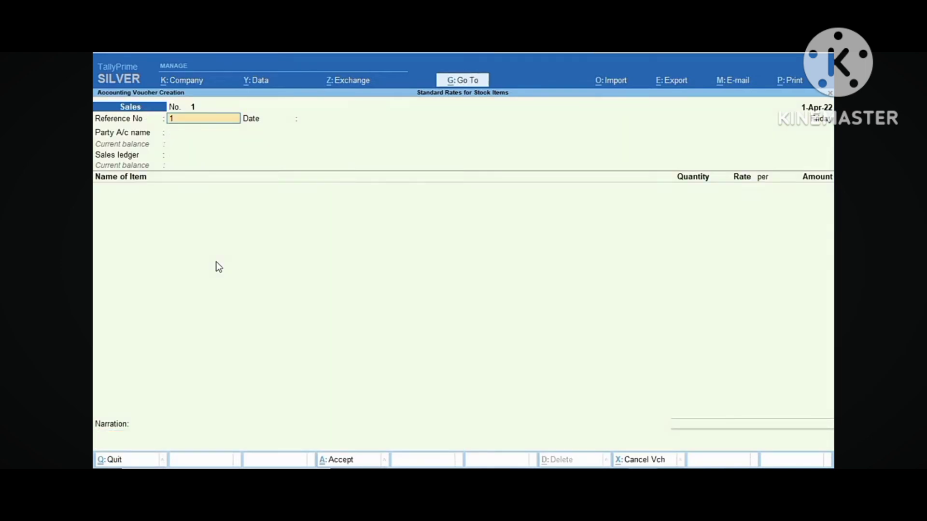
key(Return)
key(Down)
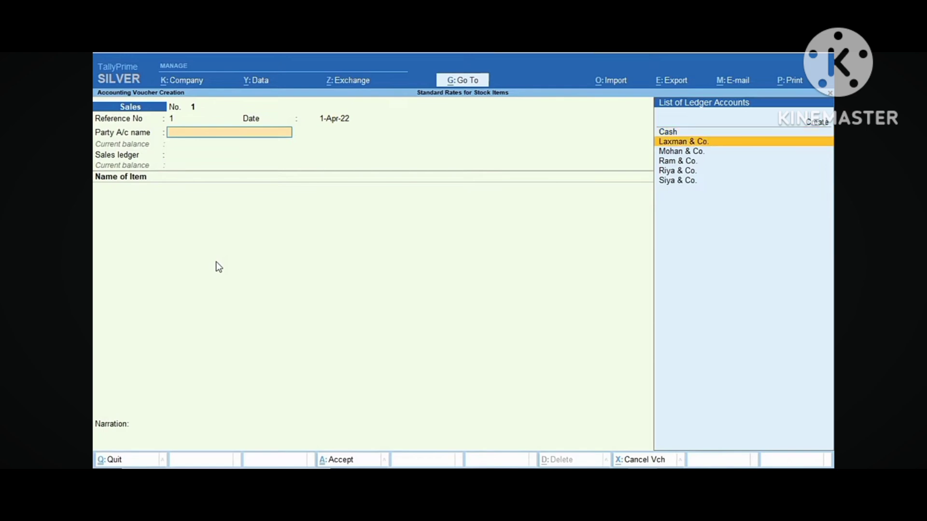
key(Return)
key(ctrl+a)
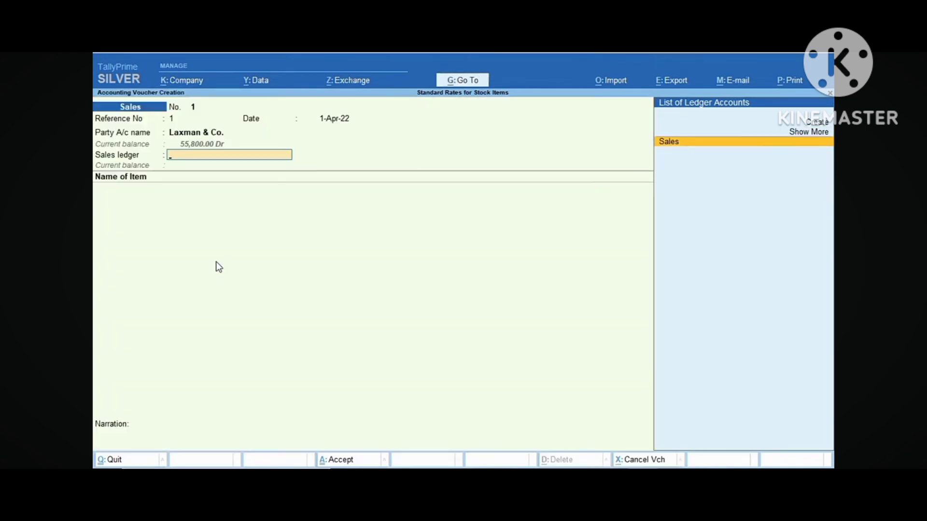
key(Return)
key(Return)
- Add Lee Jeans with a quantity of 5 Nos to the sales voucher dated 1-Apr-22
text(L)
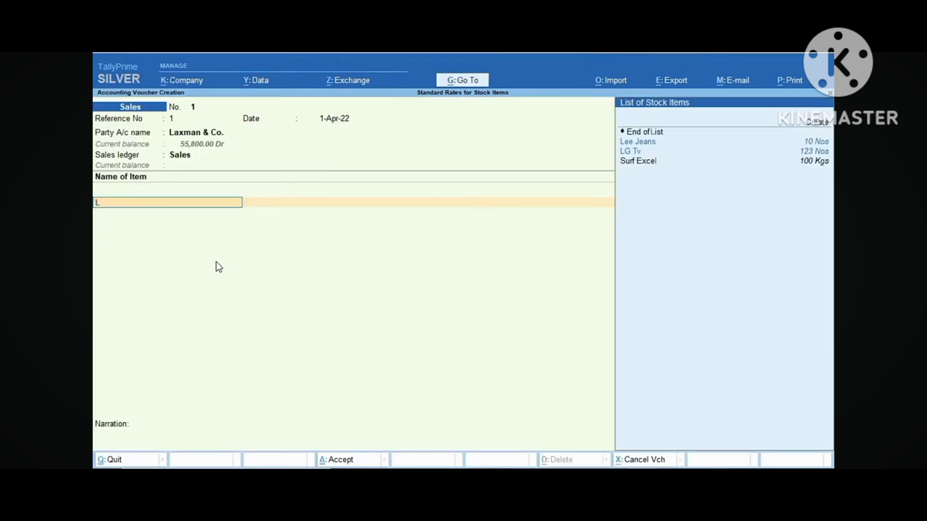
key(Down)
key(Return)
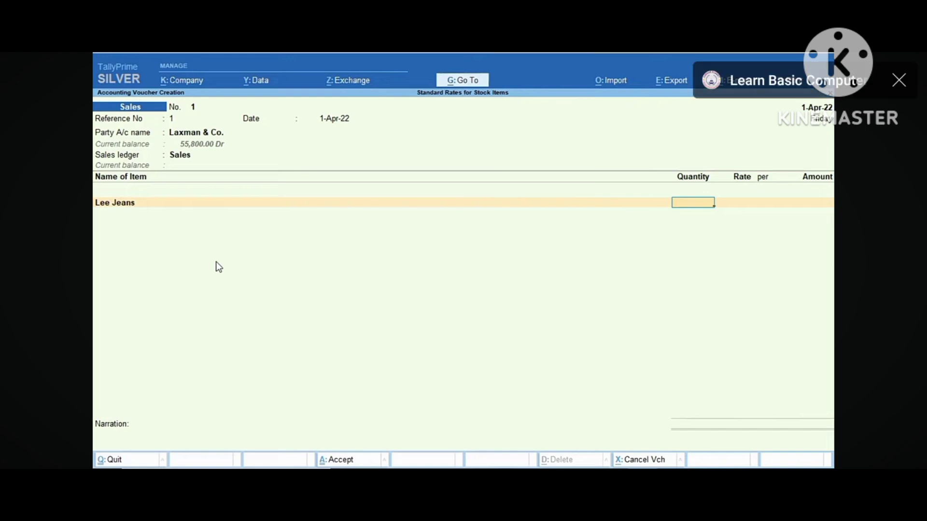
text(5)
key(Return)
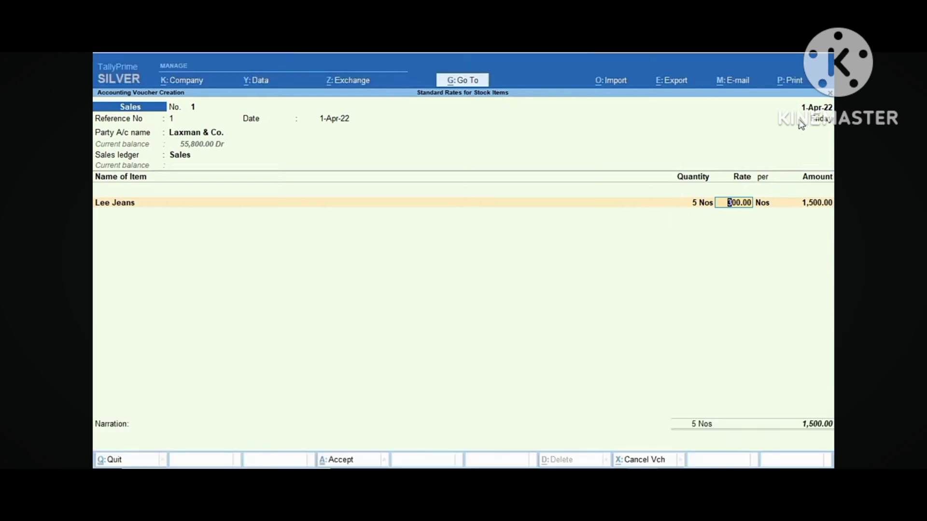
- Change the sales voucher's date to 1-May-22 and discard the current entry to get a blank sales voucher
key(F2)
text(1-5)
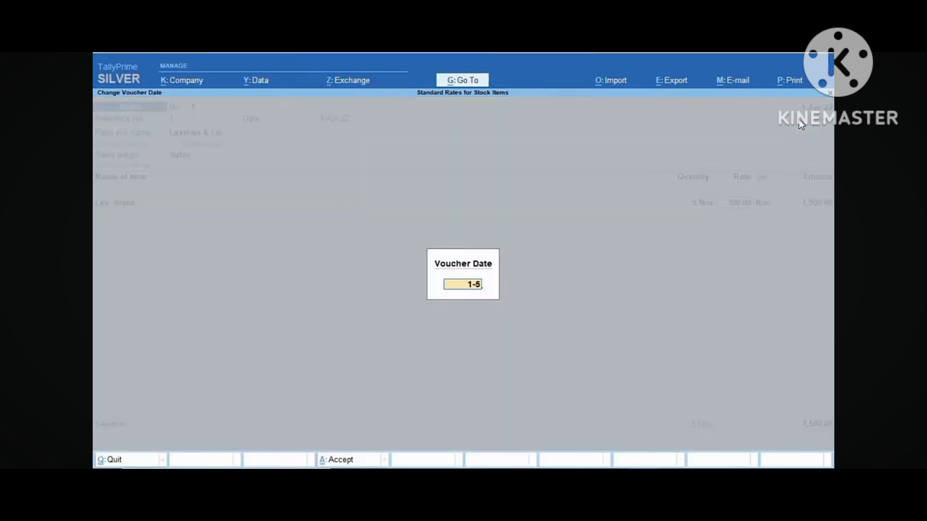
key(Return)
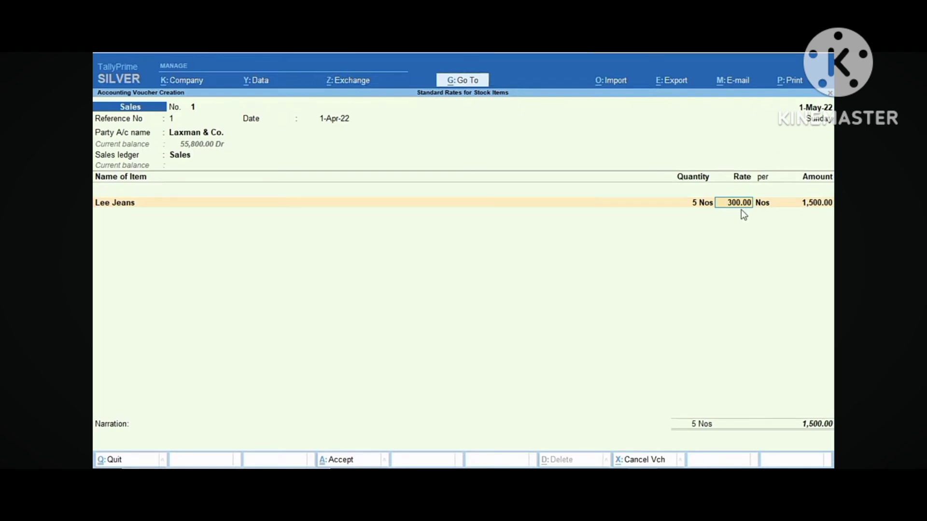
key(Escape)
key(y)
key(Return)
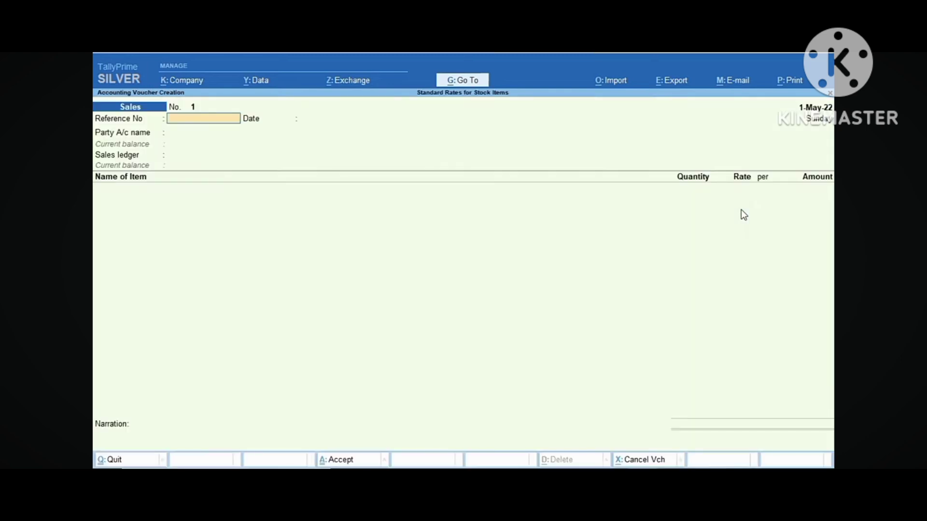
- Fill in the sales voucher header with reference number 1, date 1-May-22, party Laxman & Co. with default details, and the Sales ledger
key(Return)
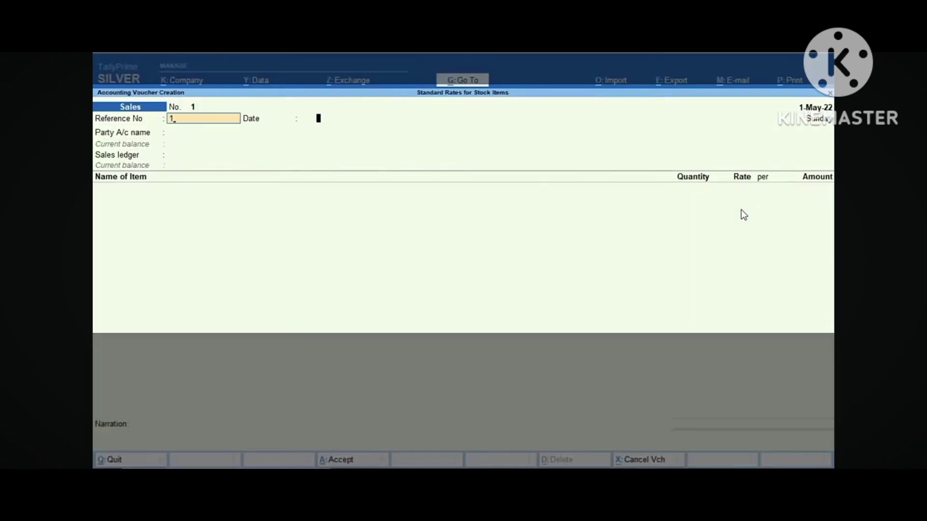
key(Return)
key(Down)
key(Return)
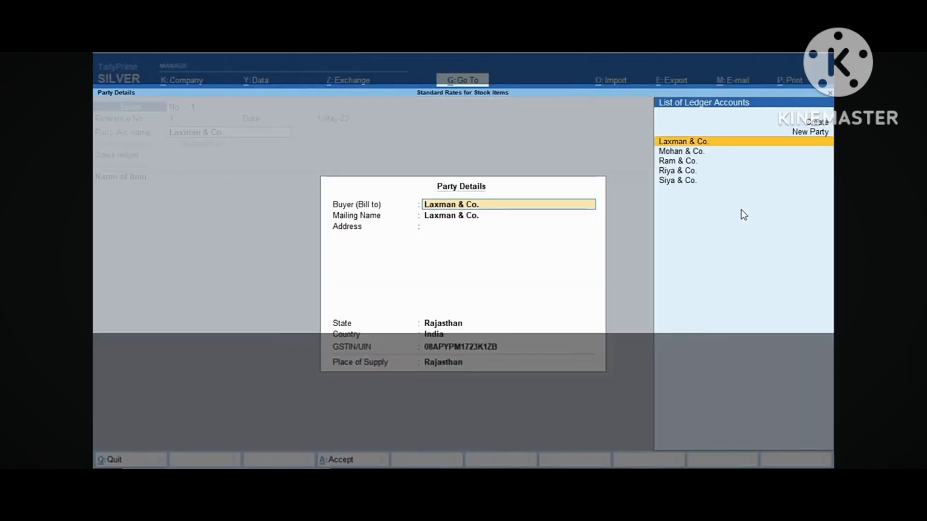
key(ctrl+a)
key(Return)
key(Return)
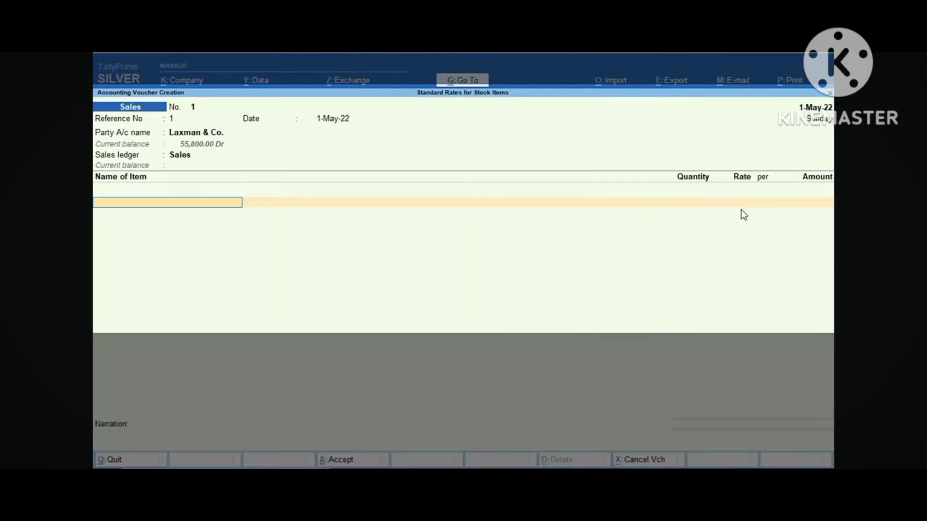
- Add the Lee Jeans item to the sales voucher with a quantity of 5 Nos at the default rate
key(Down)
key(Return)
text(5)
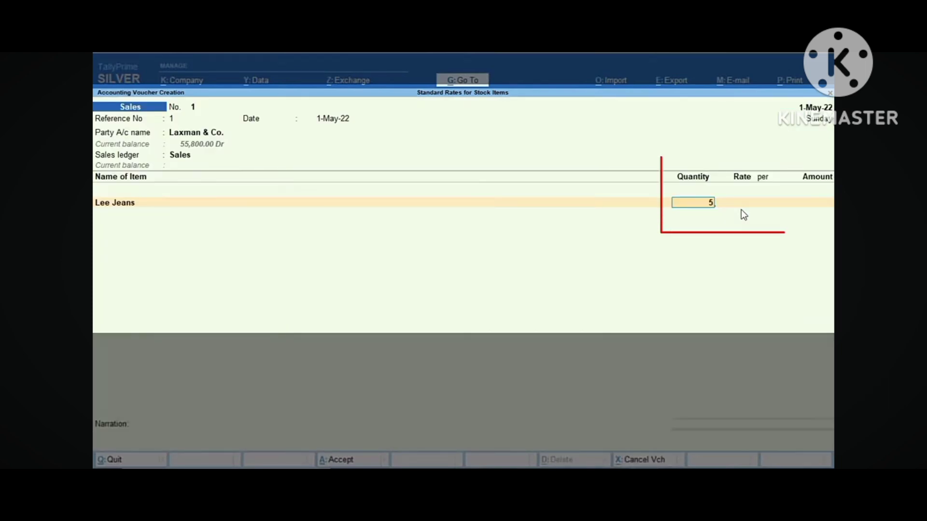
key(Return)
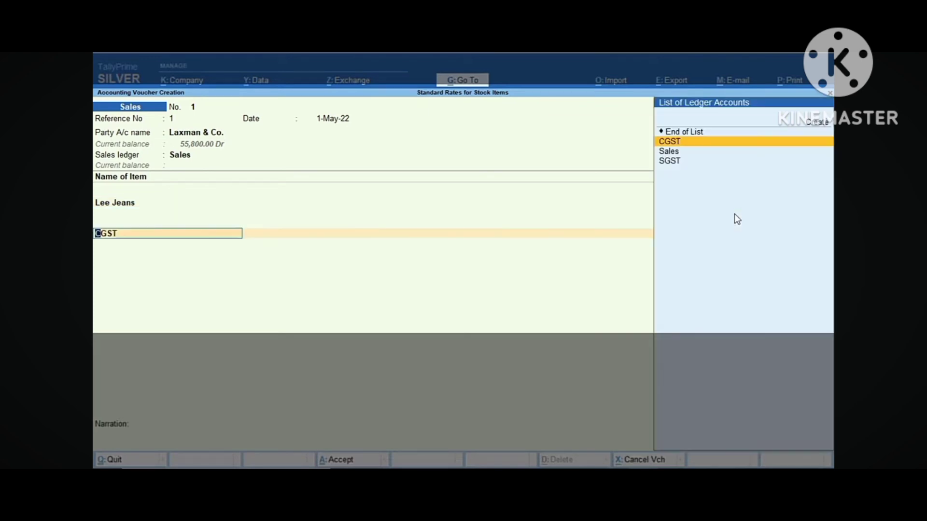
- Add the CGST and SGST ledgers with their calculated amounts to the sales voucher
key(Return)
key(Return)
text(S)
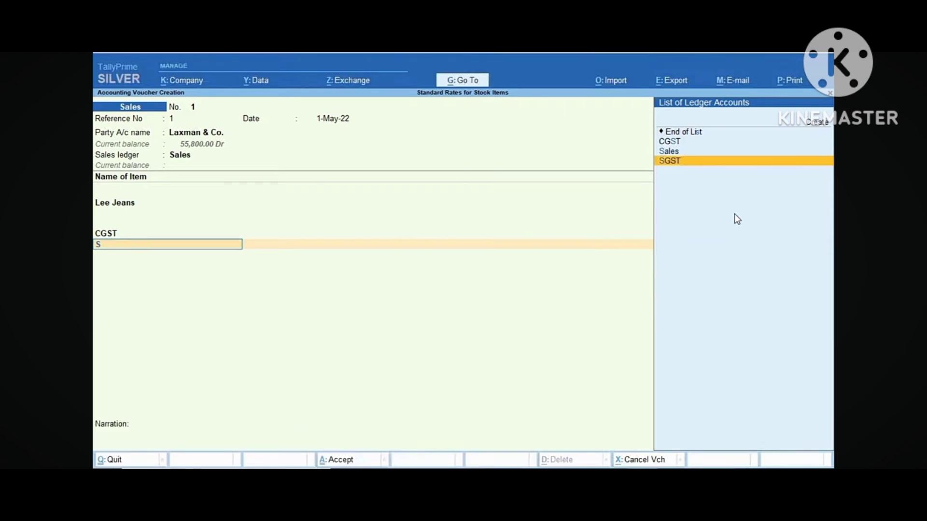
key(Return)
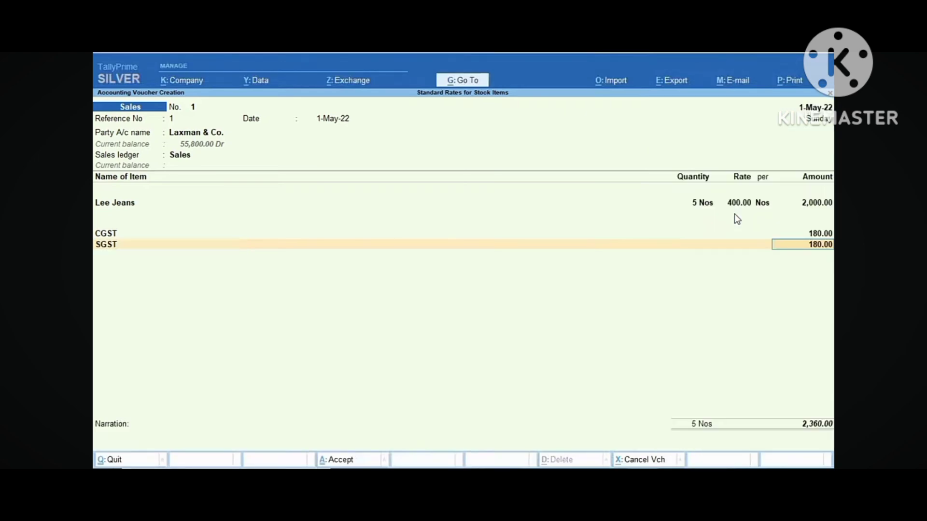
key(Return)
- Accept New Ref 1 in the bill-wise details, save the sales voucher without a narration, and return to the Gateway of Tally
key(Return)
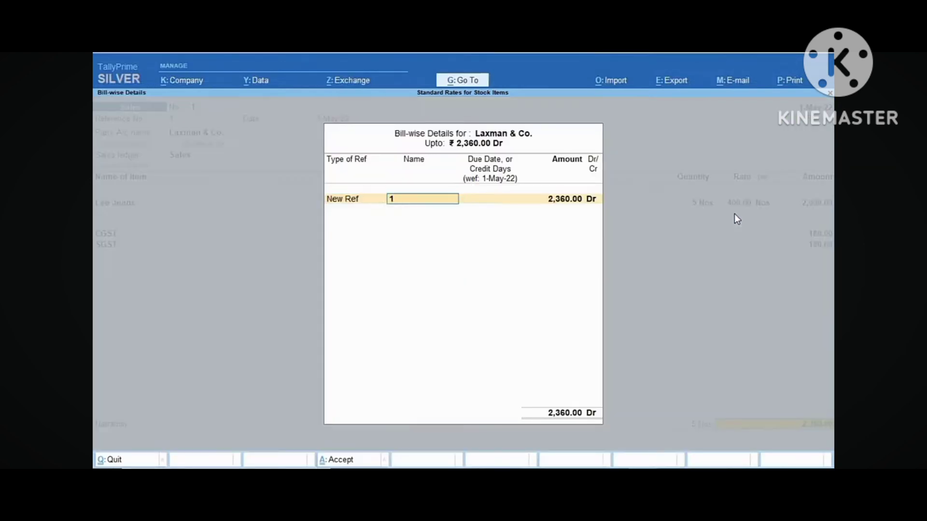
key(Return)
key(Return)
key(Return)
key(Return)
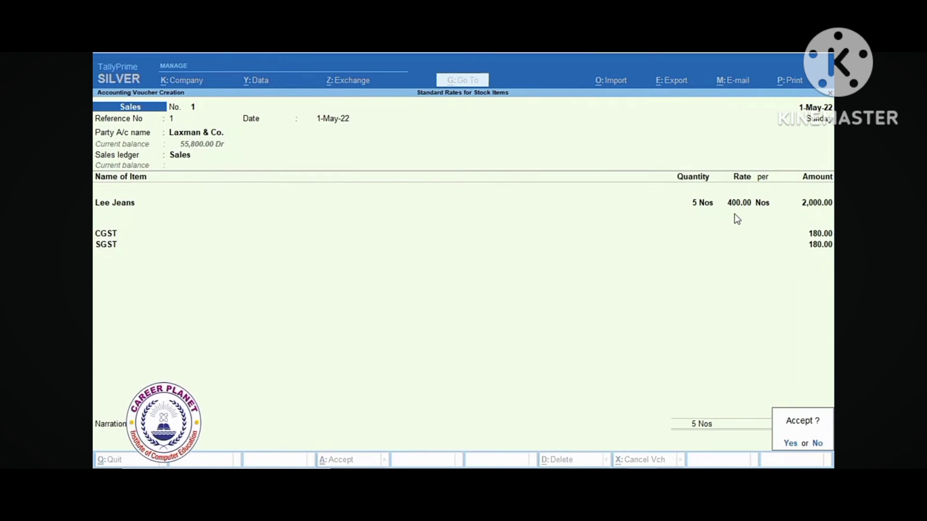
key(Return)
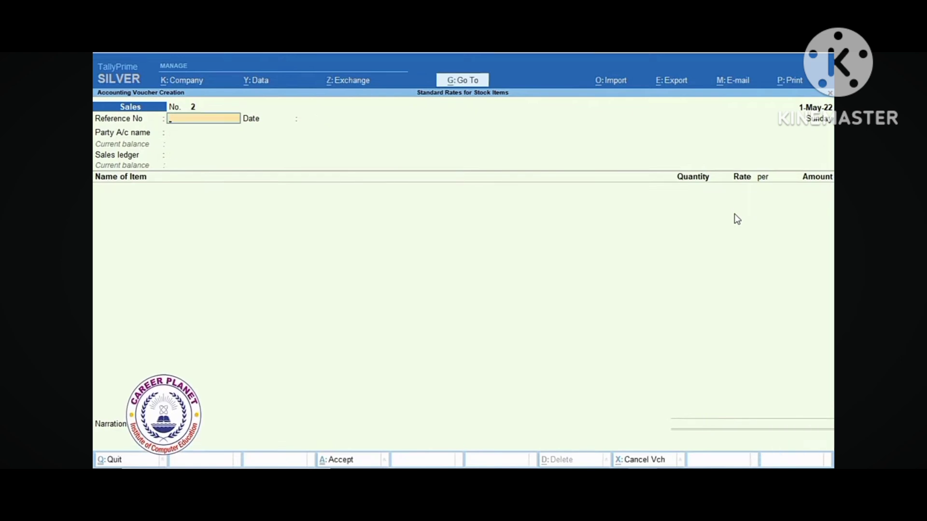
key(Escape)
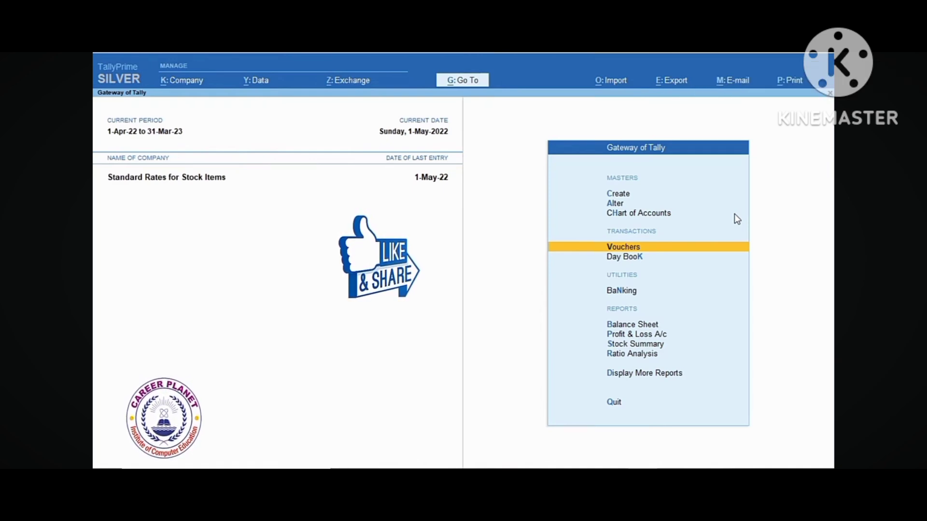
key(Up)
key(Up)
key(Up)
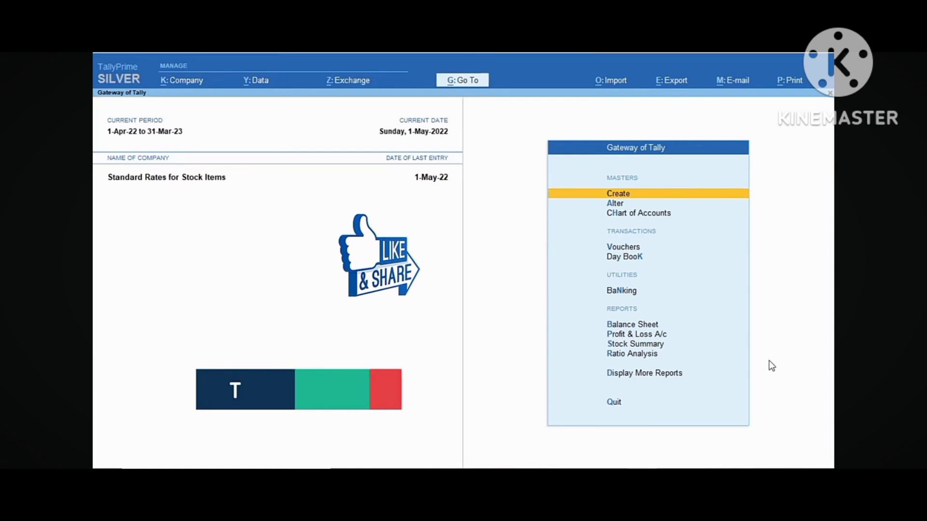